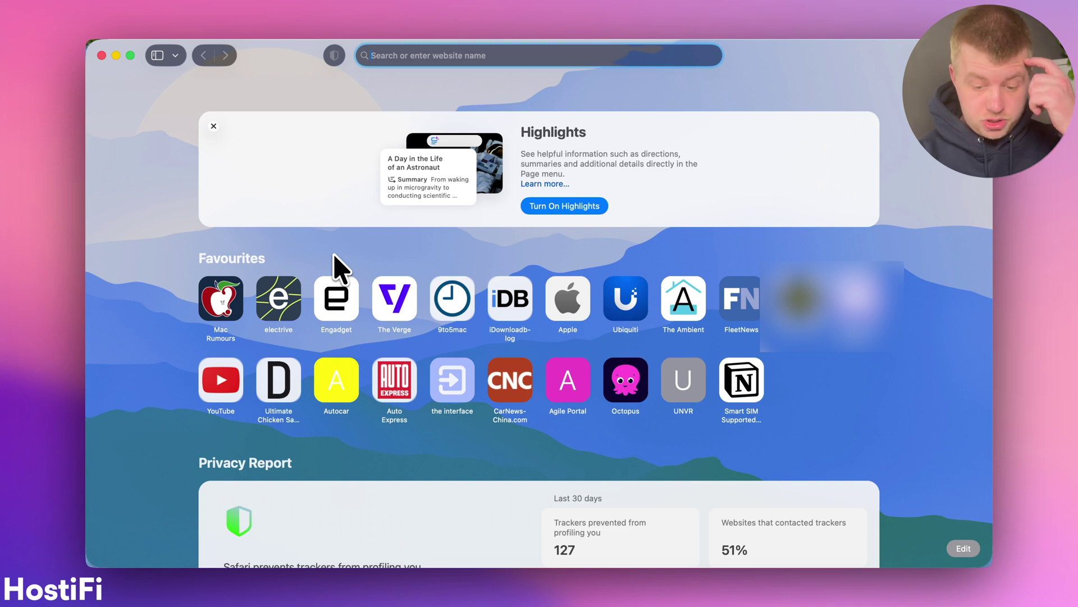
- Show the 5G Ethernet Adapter's network details: manual IPv4, IP 192.168.1.5, router 192.168.1.1
left_click(541, 595)
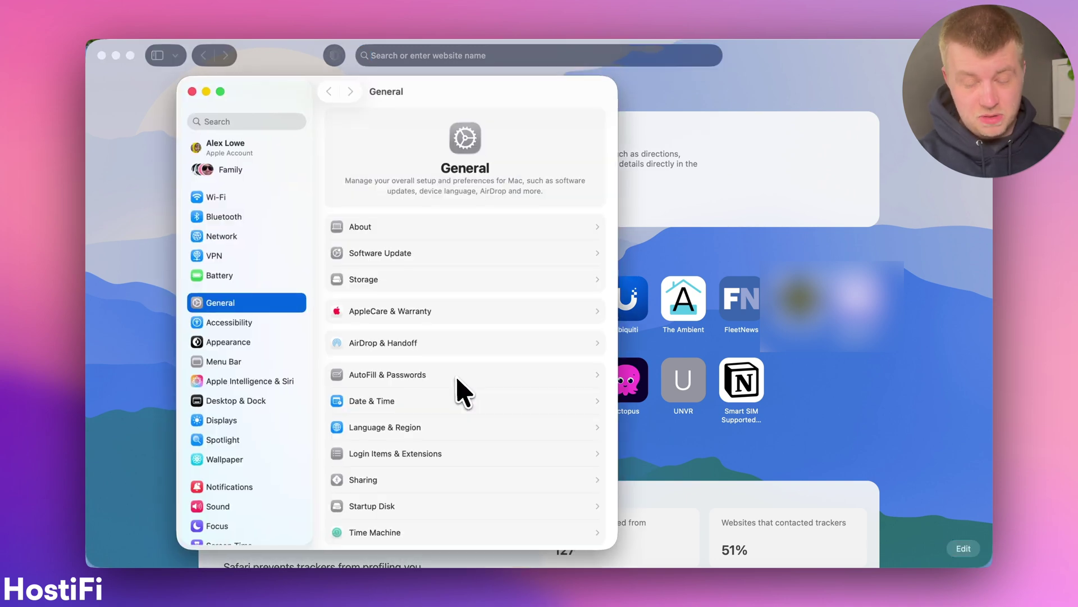
left_click(238, 238)
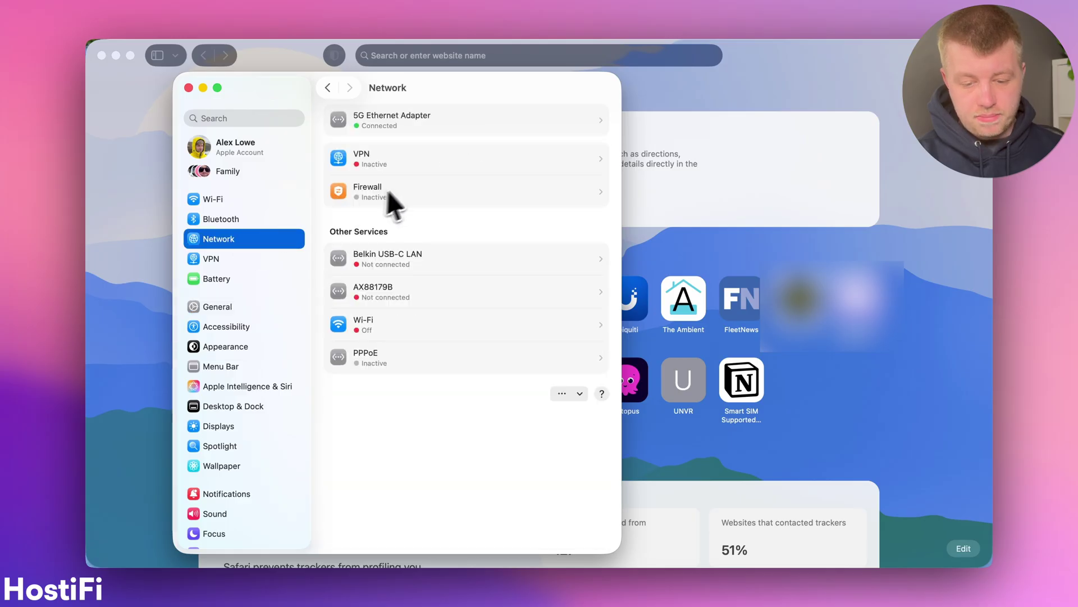
left_click(453, 125)
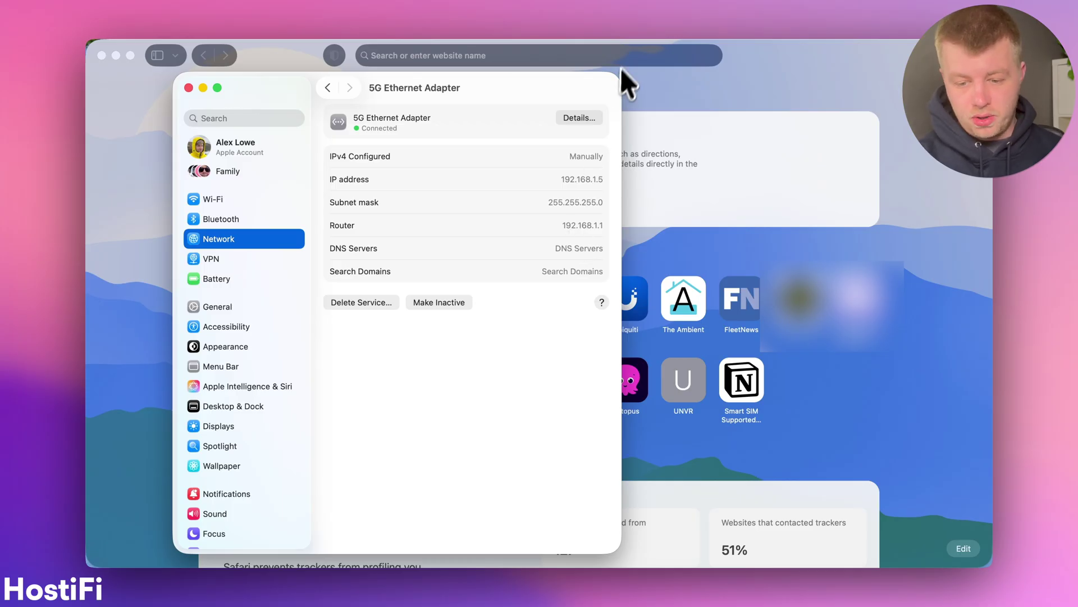
- Browse to 192.168.1.1 and get past the privacy warning to the UXG Pro setup page
left_click(626, 55)
type("192.168.1.1/")
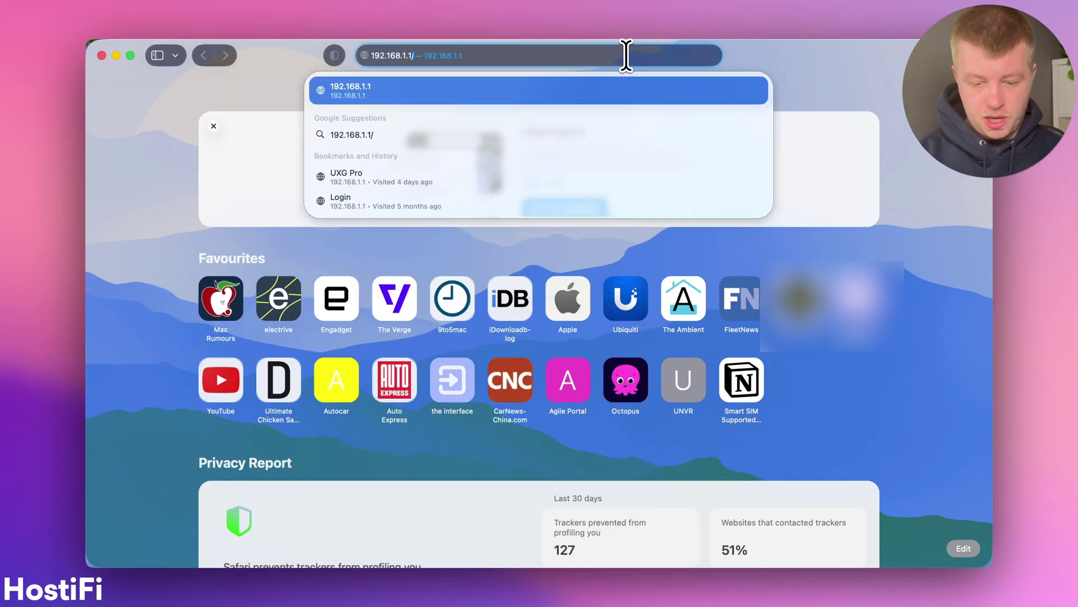
key("Return")
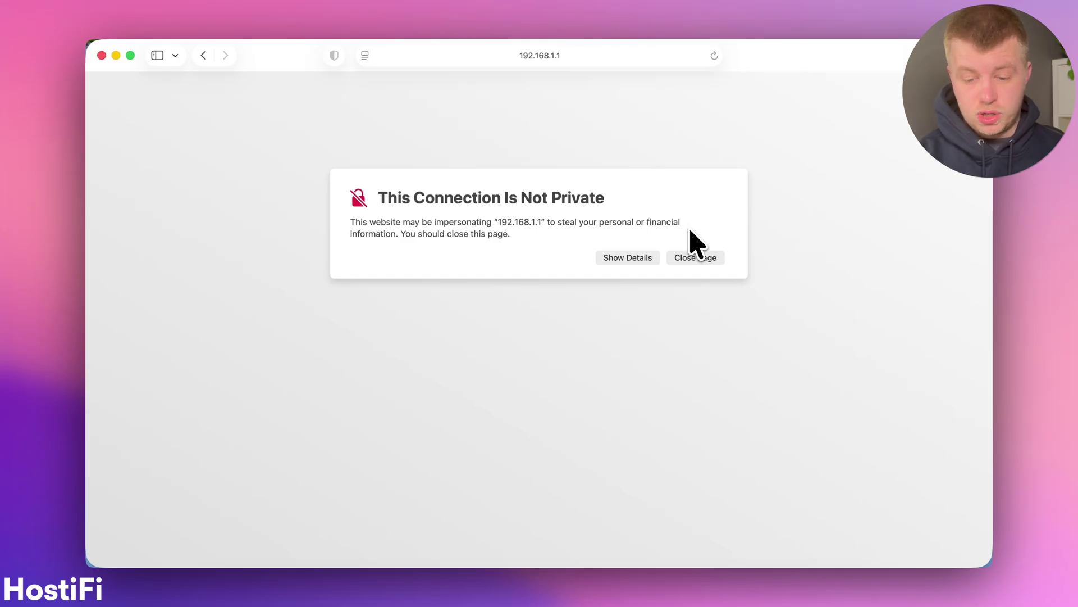
left_click(640, 257)
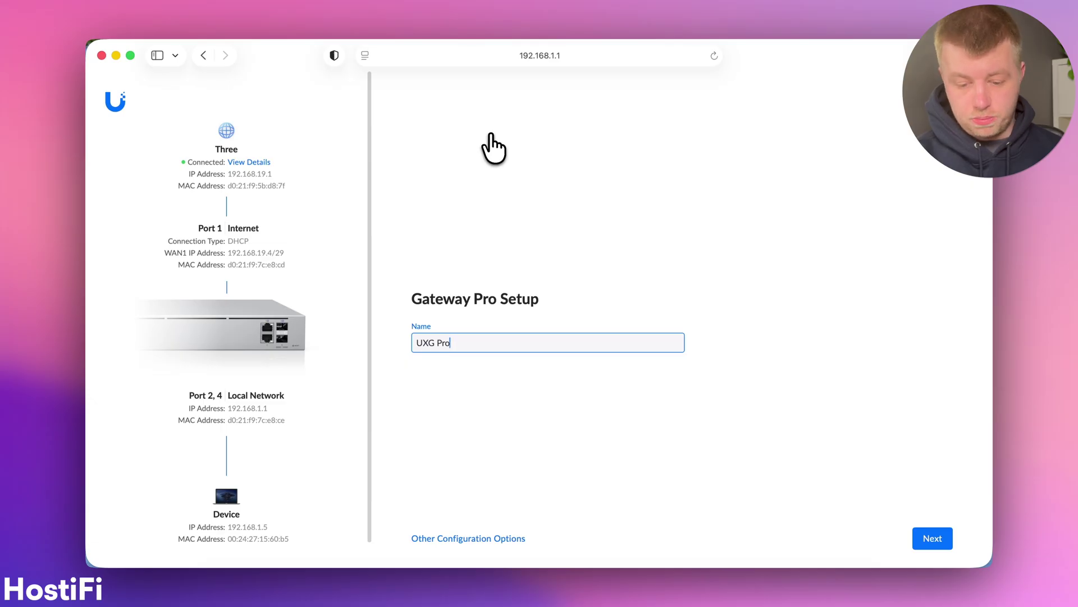
- Check the DHCP internet settings, keeping Port 1 (GbE) as the WAN interface
left_click(451, 537)
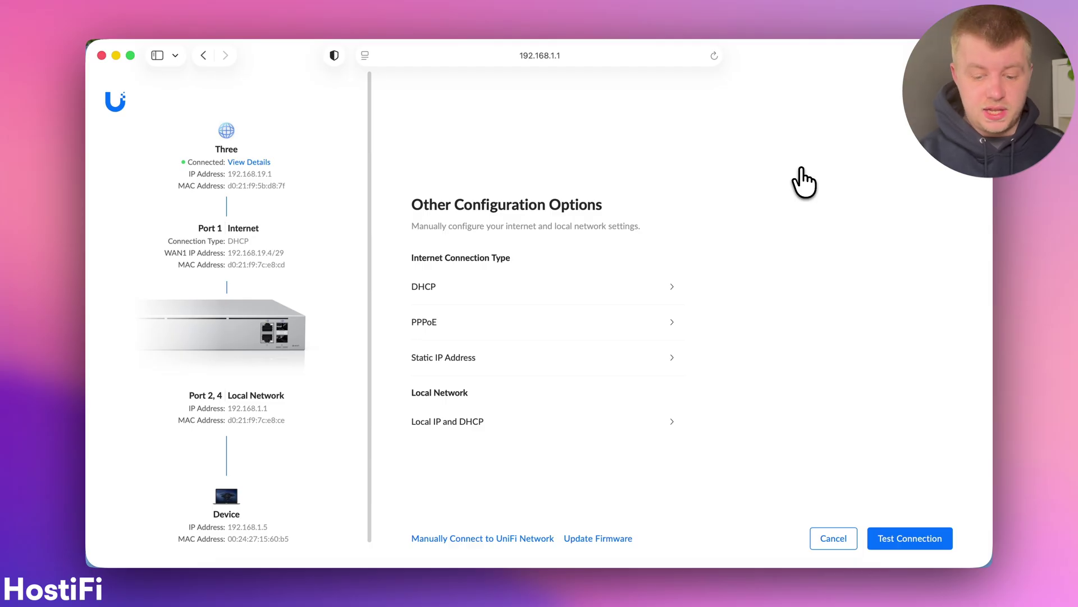
left_click(622, 289)
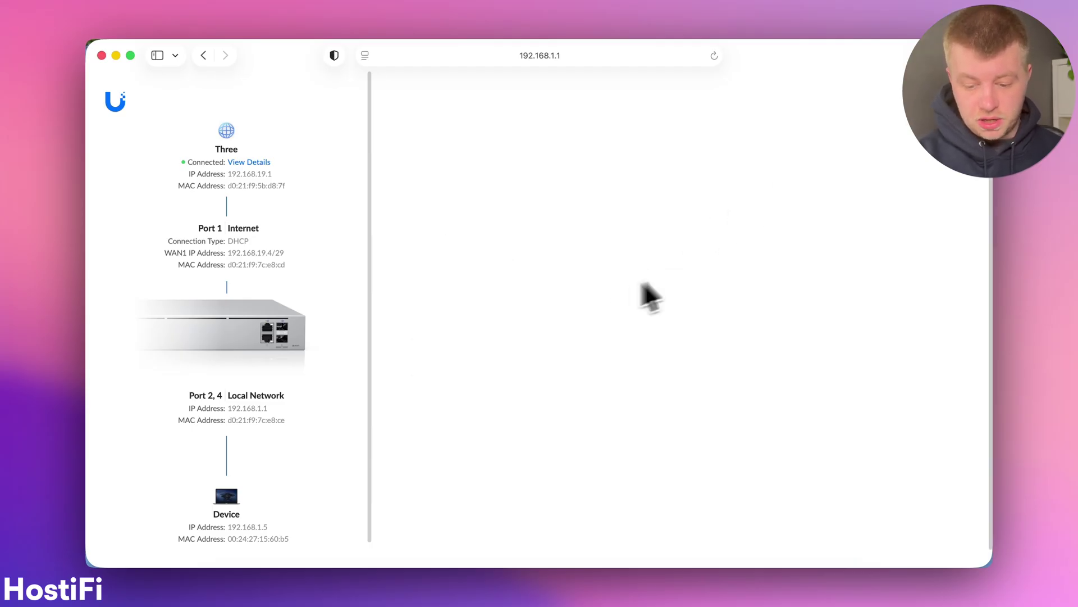
left_click(512, 290)
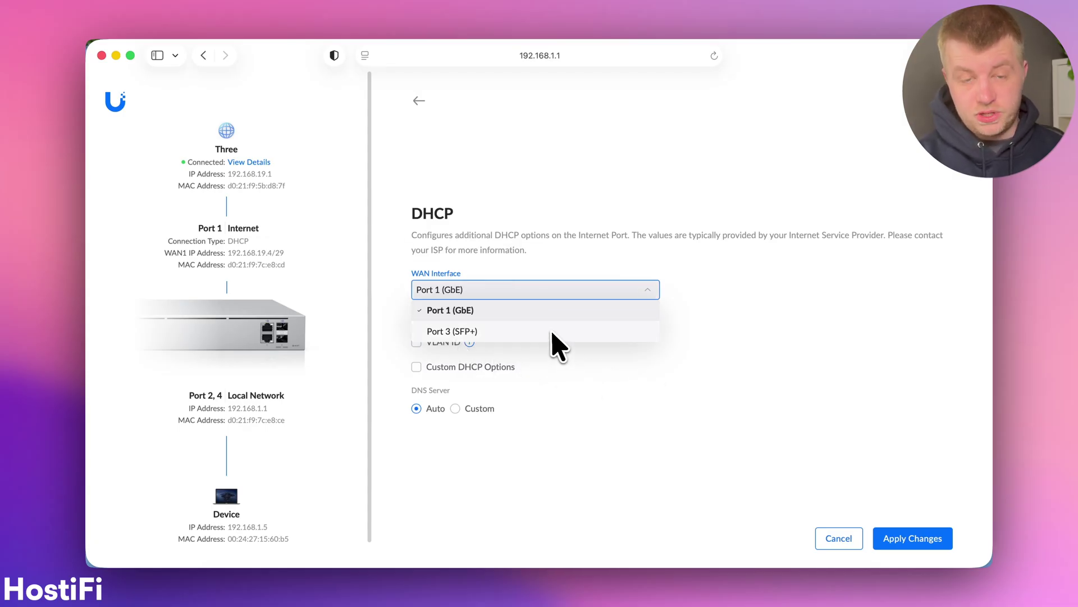
left_click(765, 272)
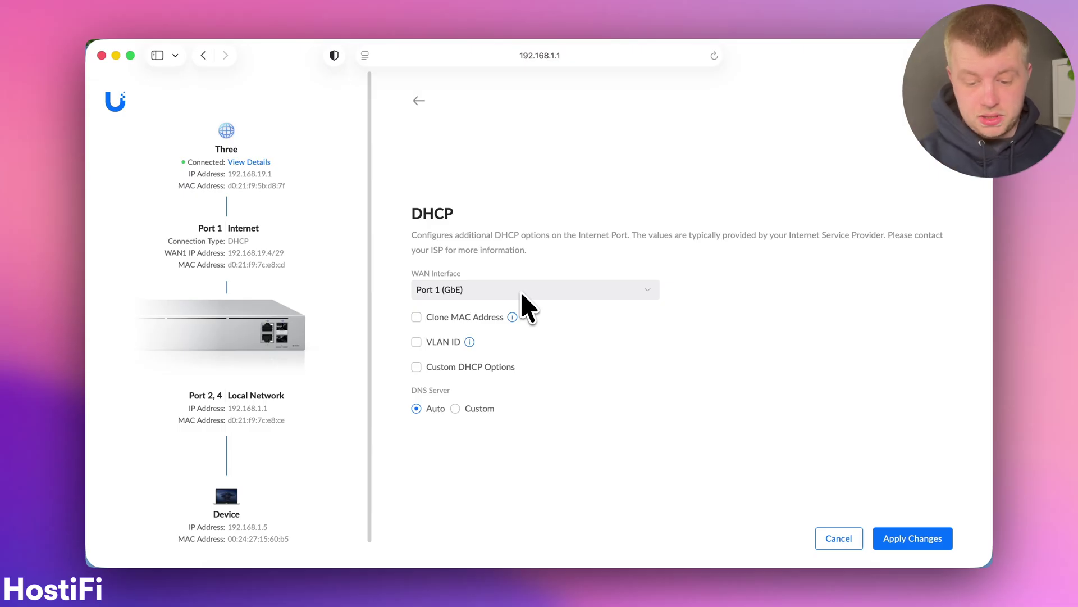
left_click(826, 537)
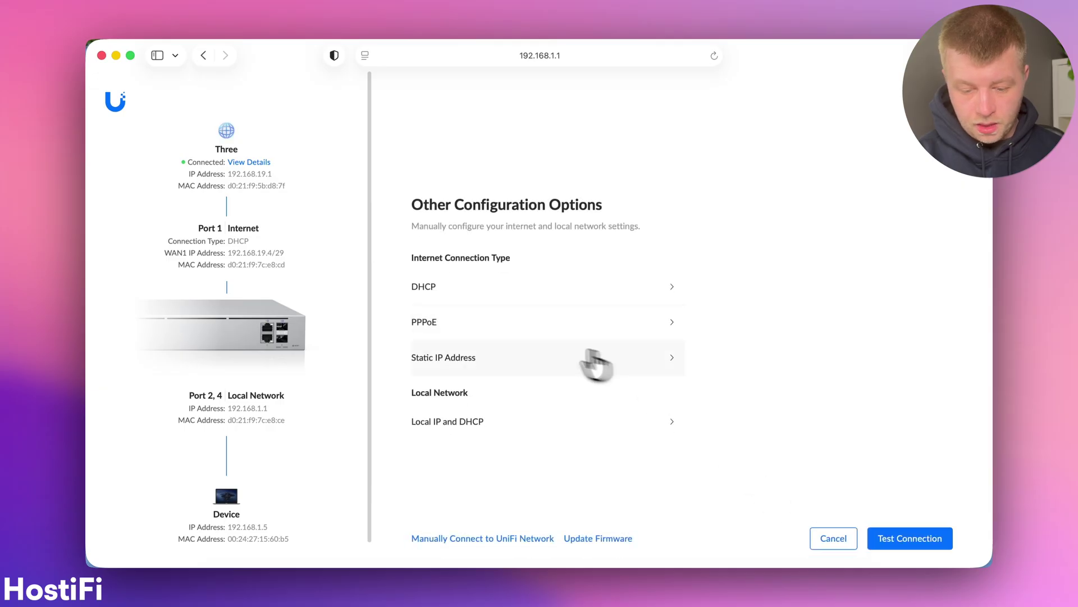
left_click(476, 326)
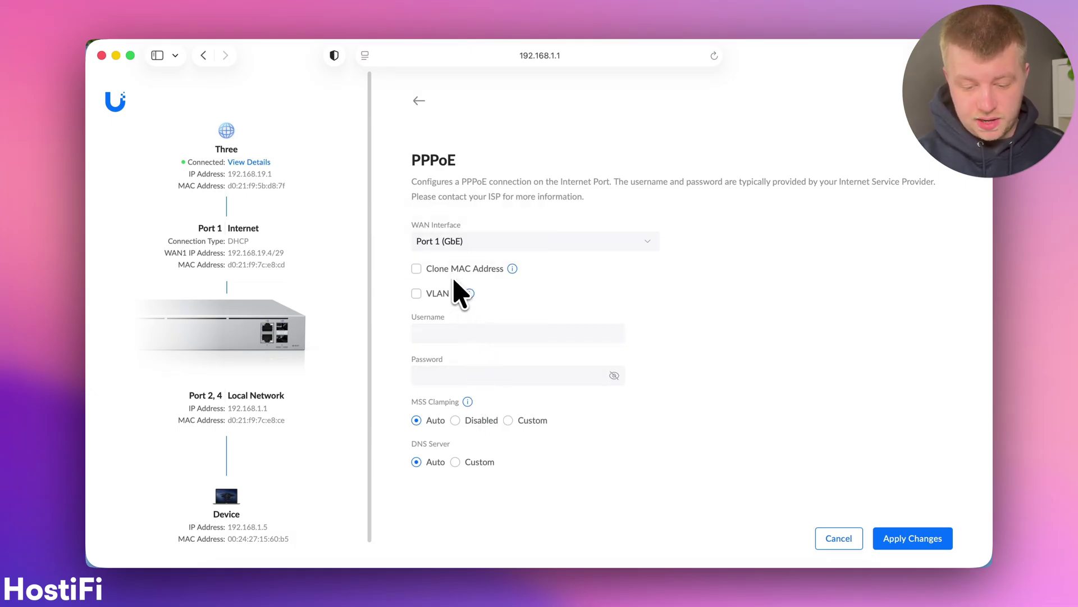
left_click(621, 245)
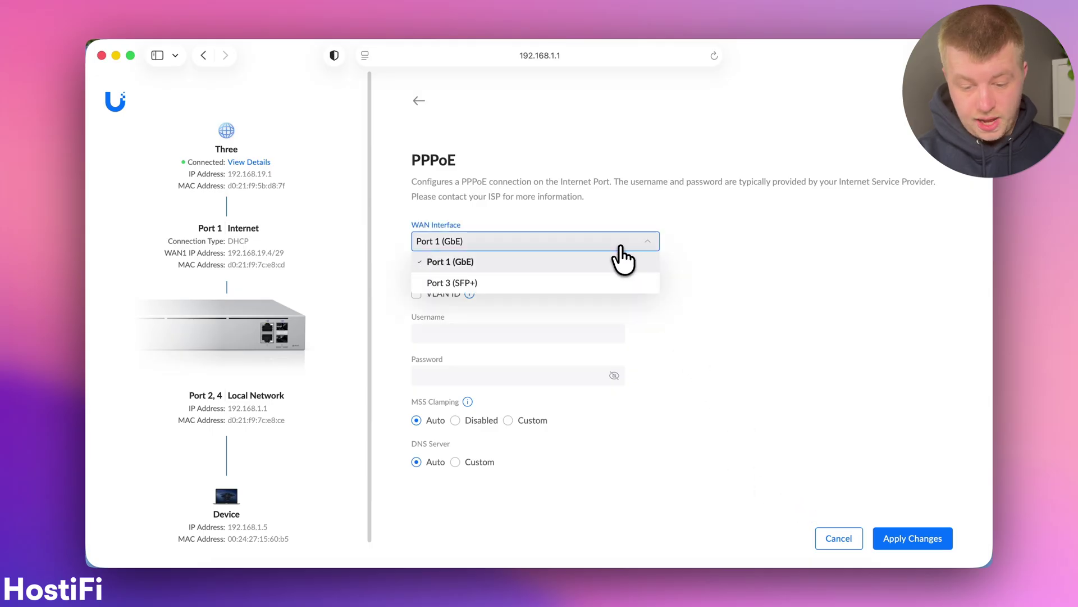
left_click(768, 294)
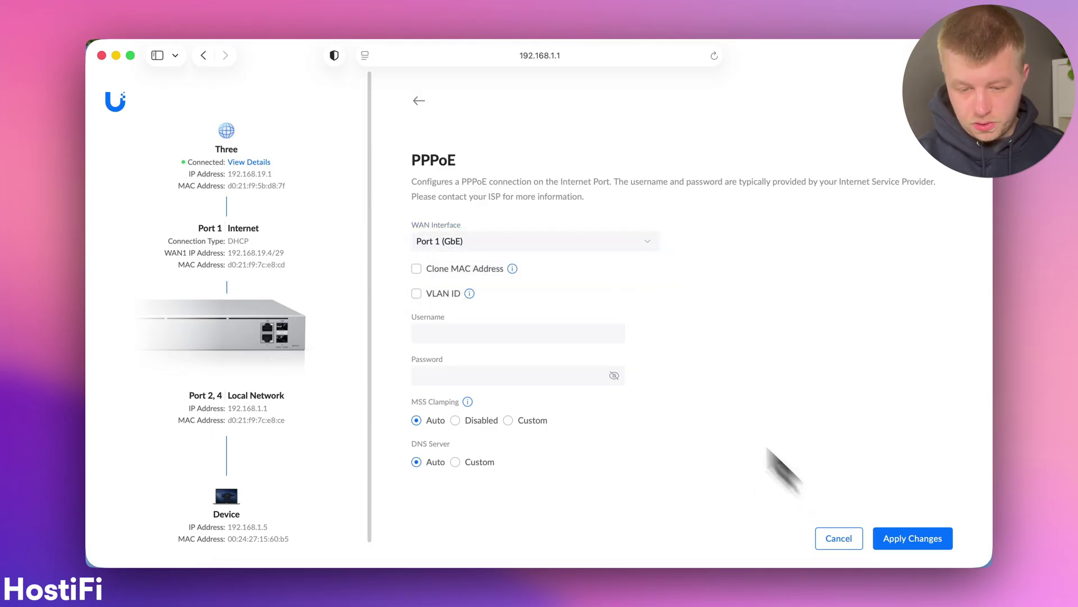
left_click(418, 102)
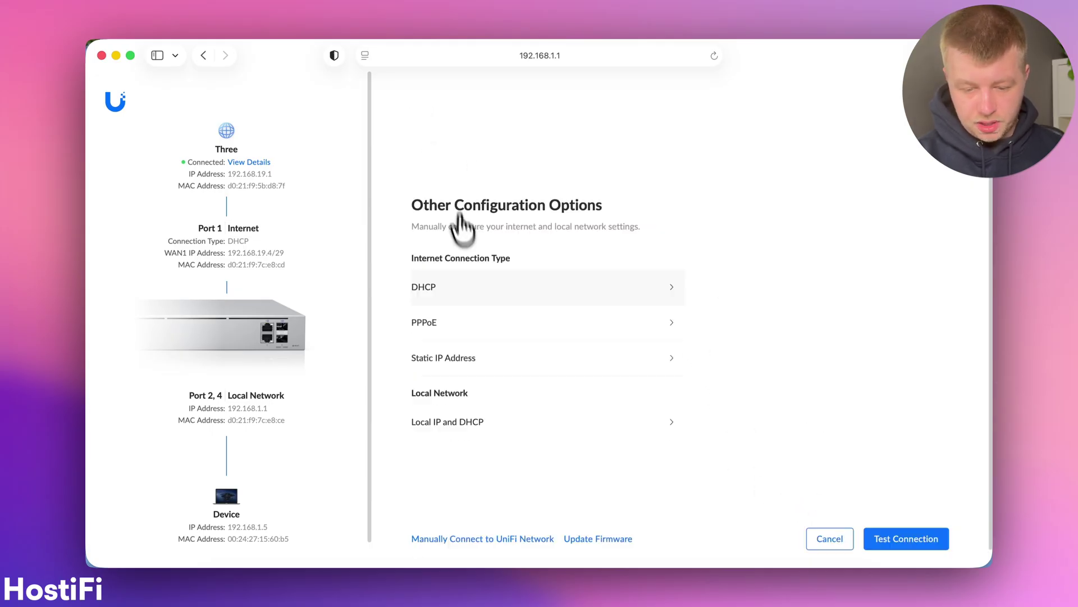
left_click(474, 354)
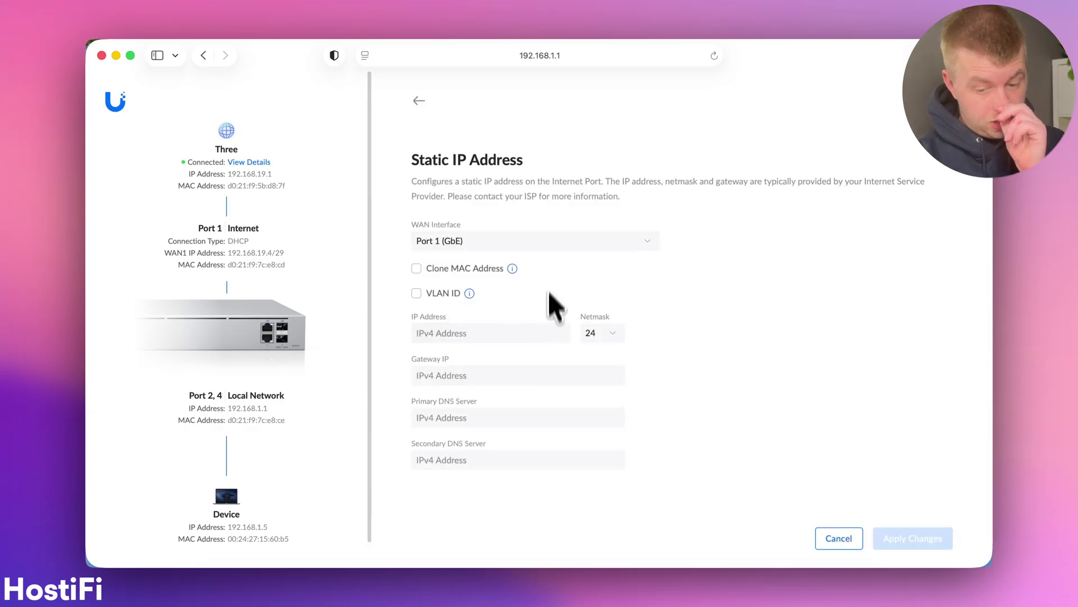
left_click(558, 241)
left_click(714, 264)
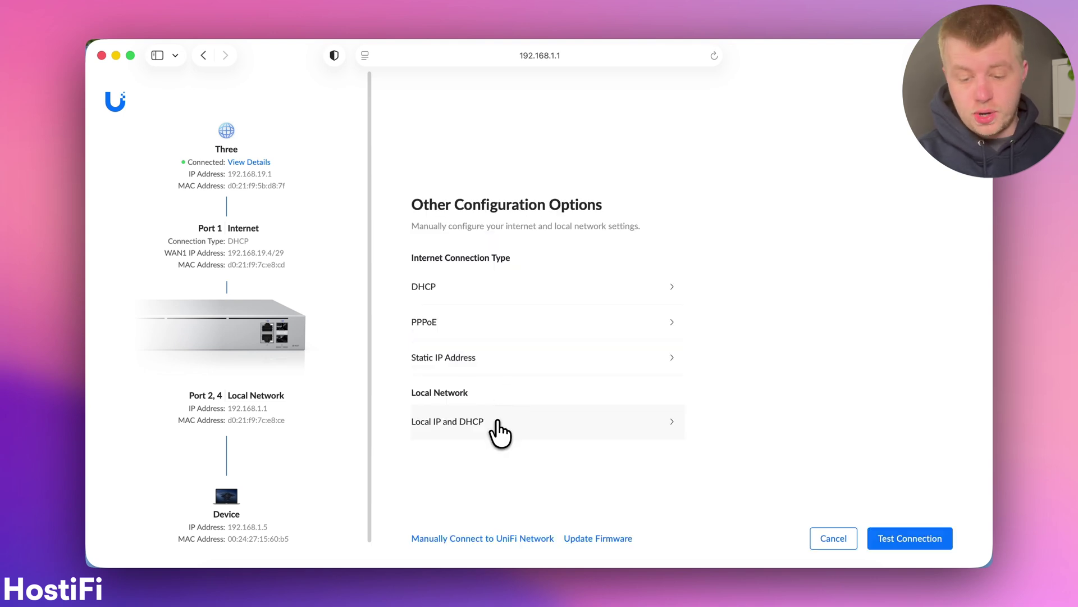
left_click(494, 426)
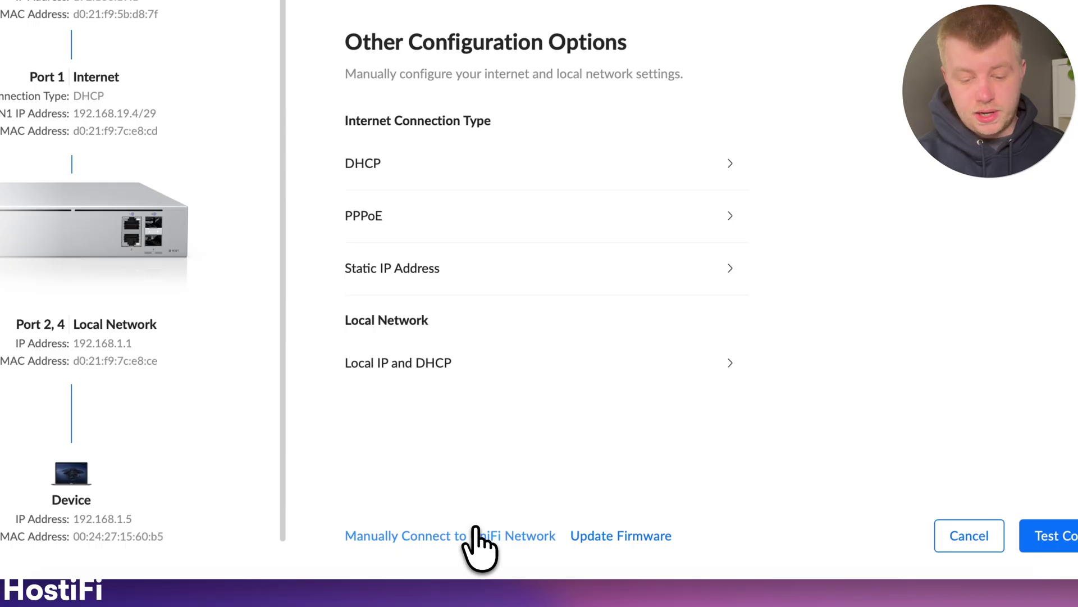
- Skip the firmware upload, keeping 4.1.13, and confirm the test reports Internet Connected
left_click(634, 534)
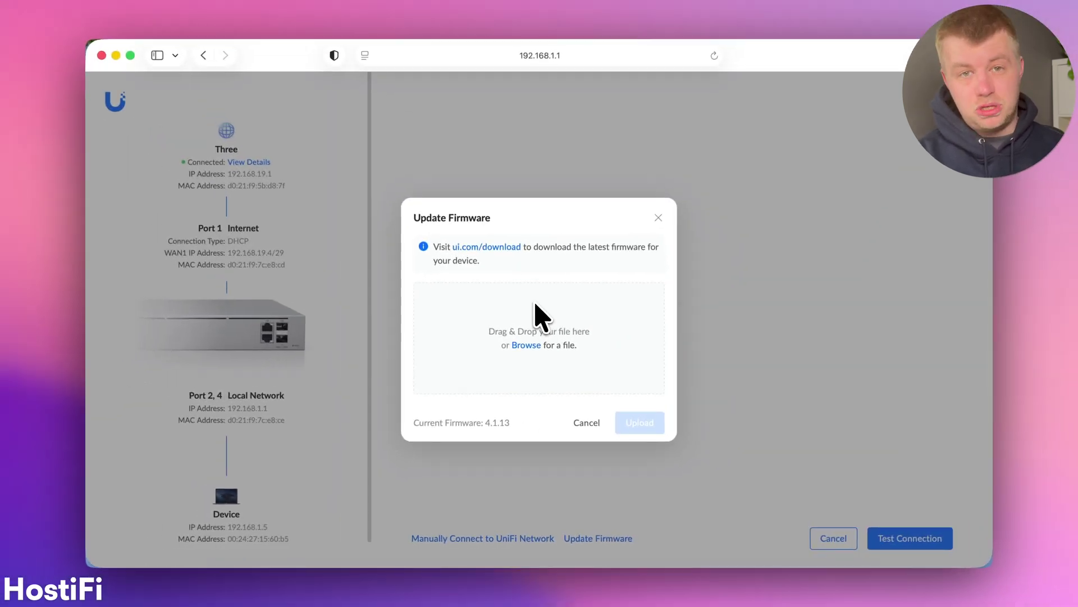
left_click(584, 422)
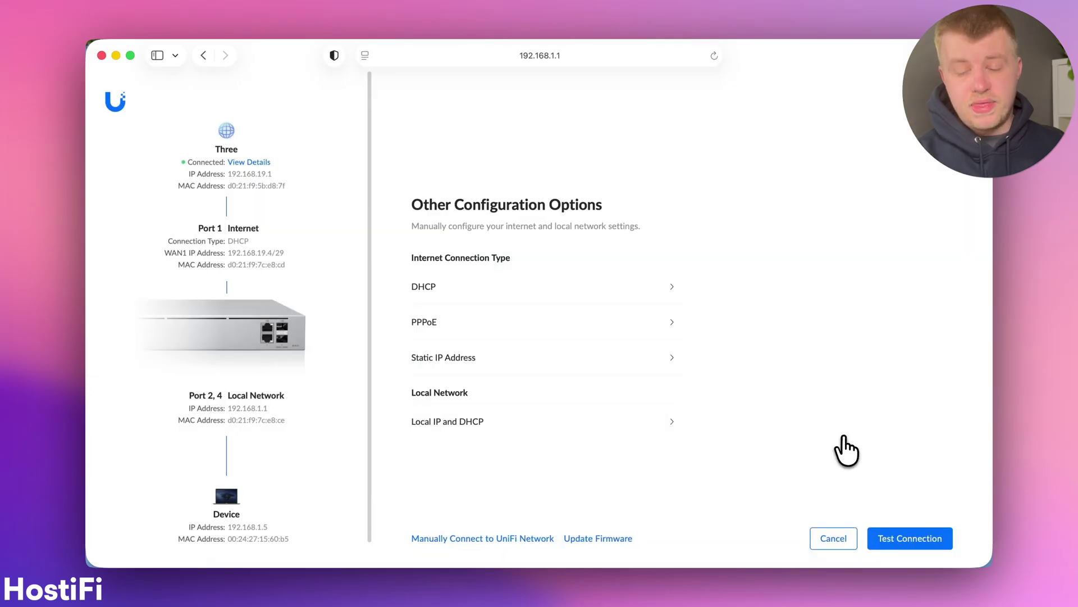
left_click(925, 547)
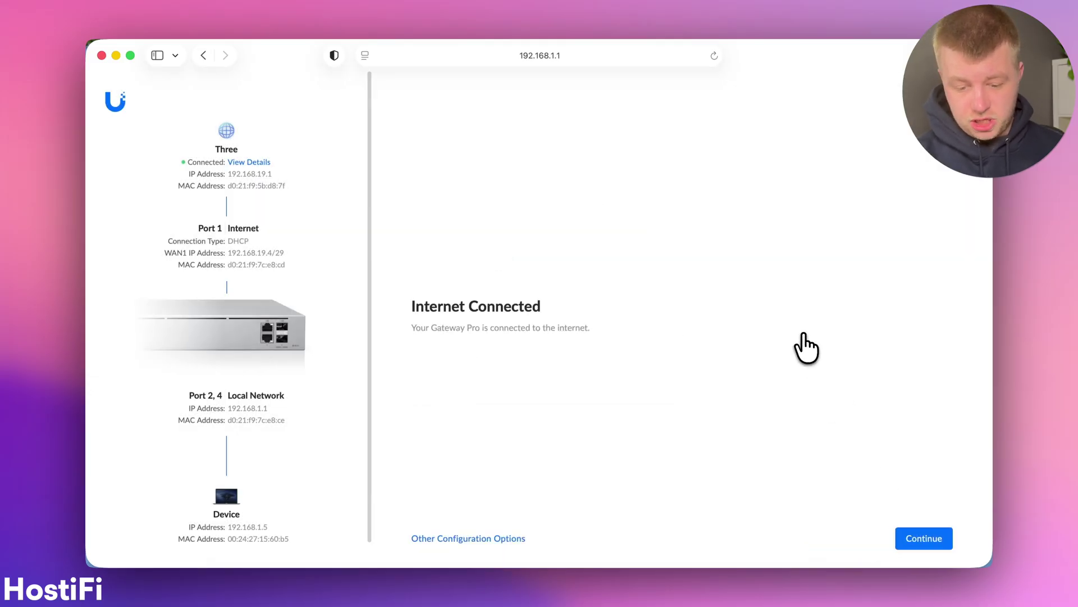
left_click(475, 537)
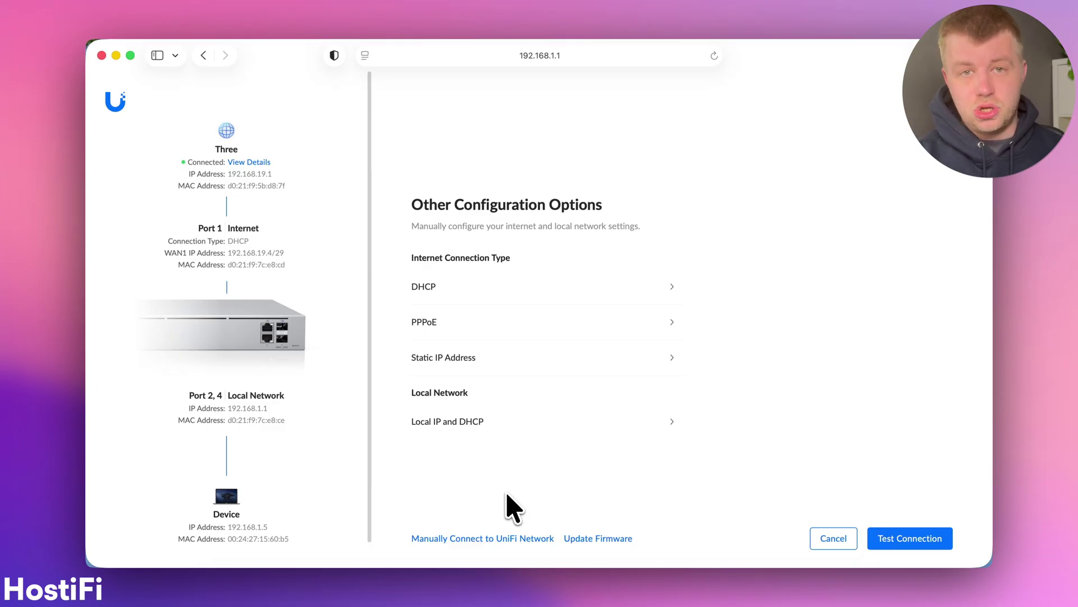
- Open the manual UniFi Network connection page, then the Mac's network settings after HostiFi fails offline
left_click(494, 539)
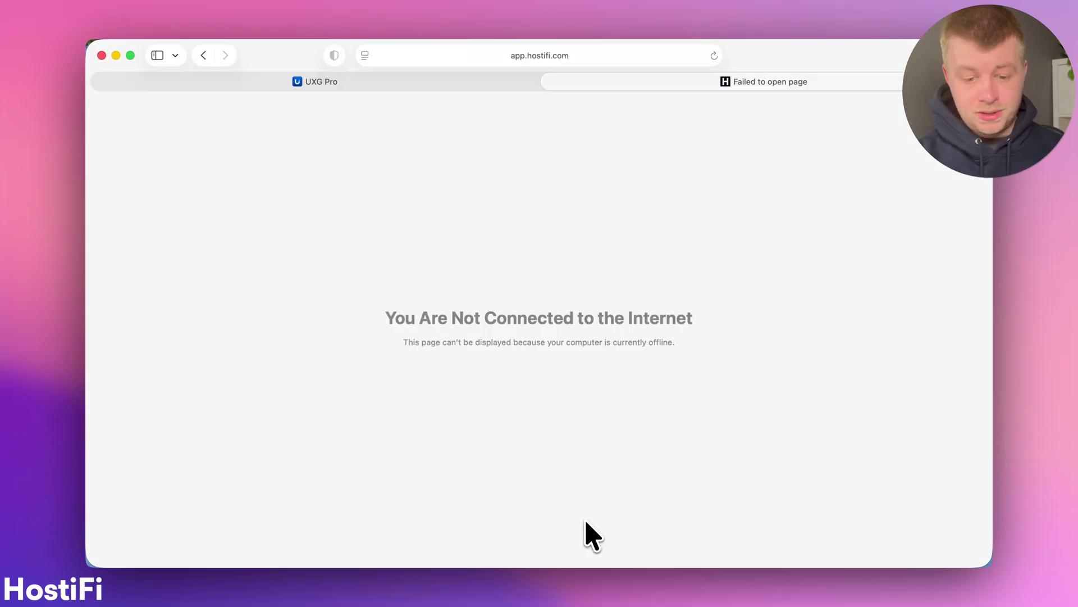
left_click(546, 598)
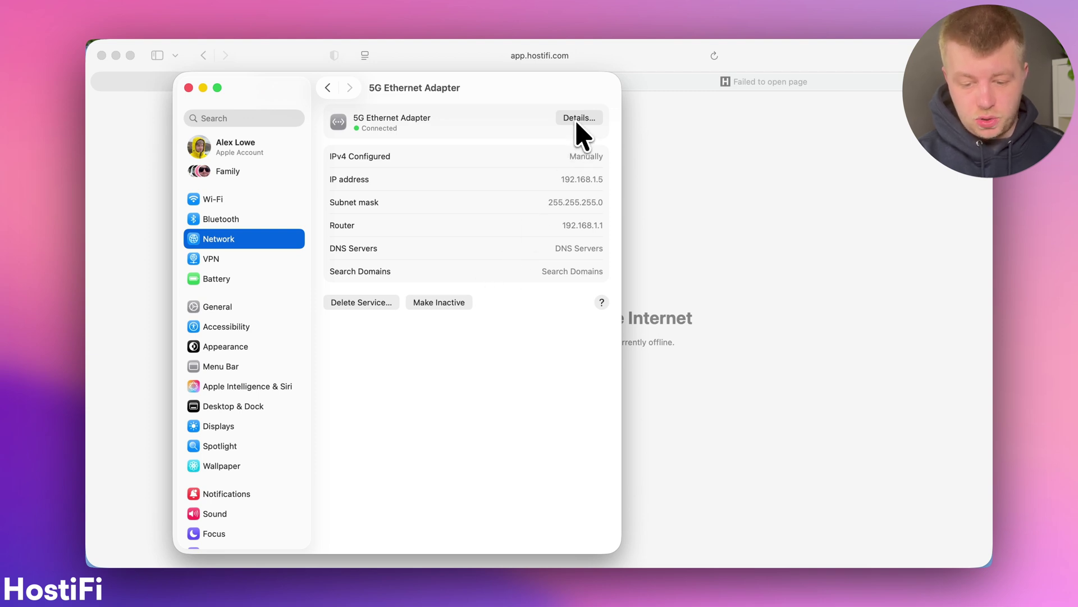
- Restart System Settings and add a DNS server entry to the 5G Ethernet Adapter
right_click(552, 589)
left_click(559, 544)
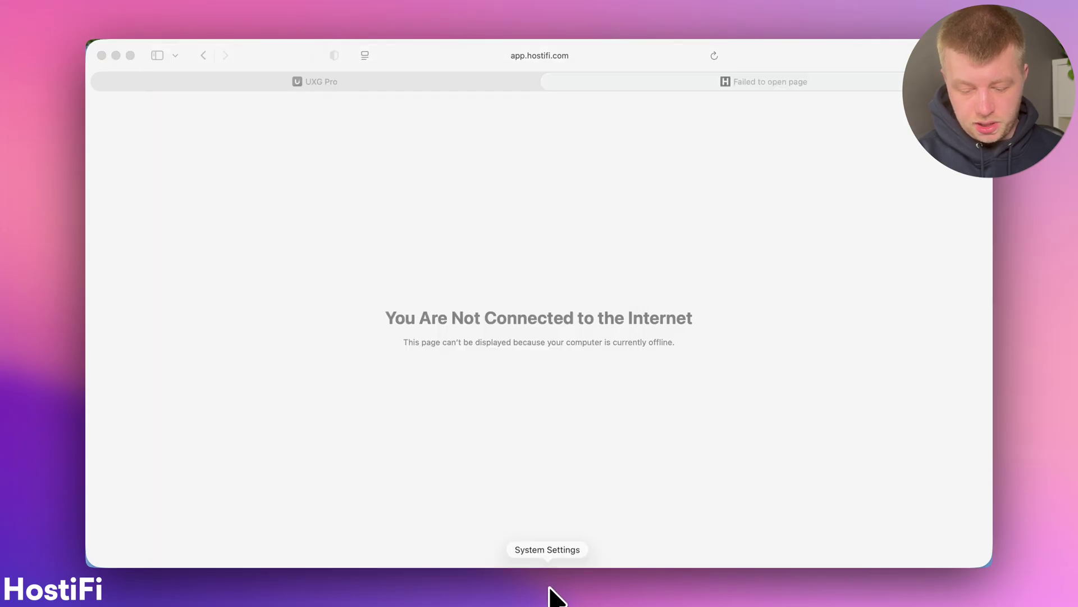
left_click(552, 593)
left_click(241, 239)
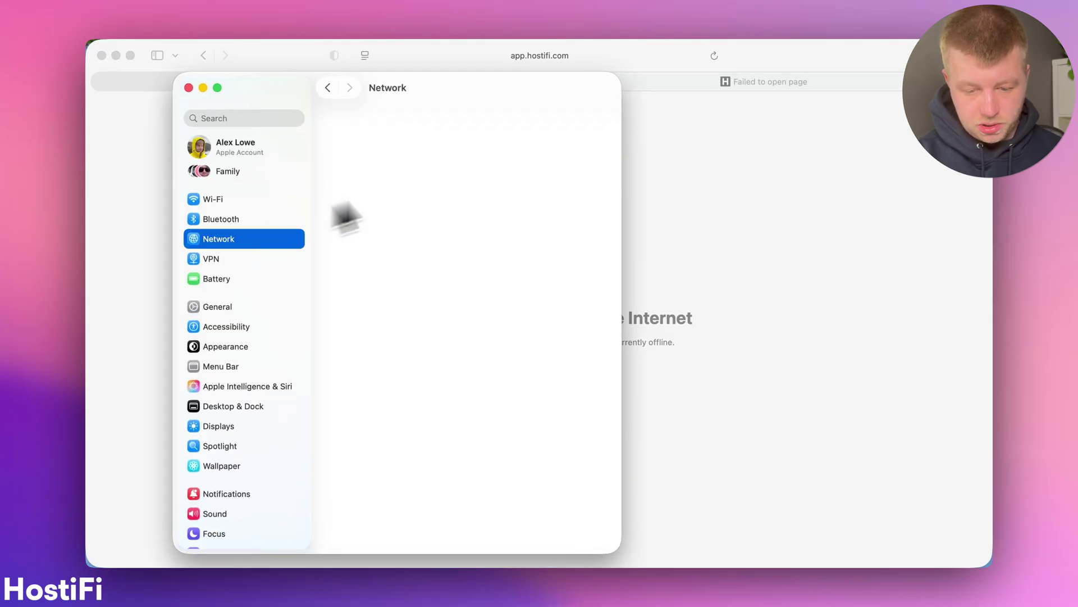
left_click(494, 116)
left_click(580, 118)
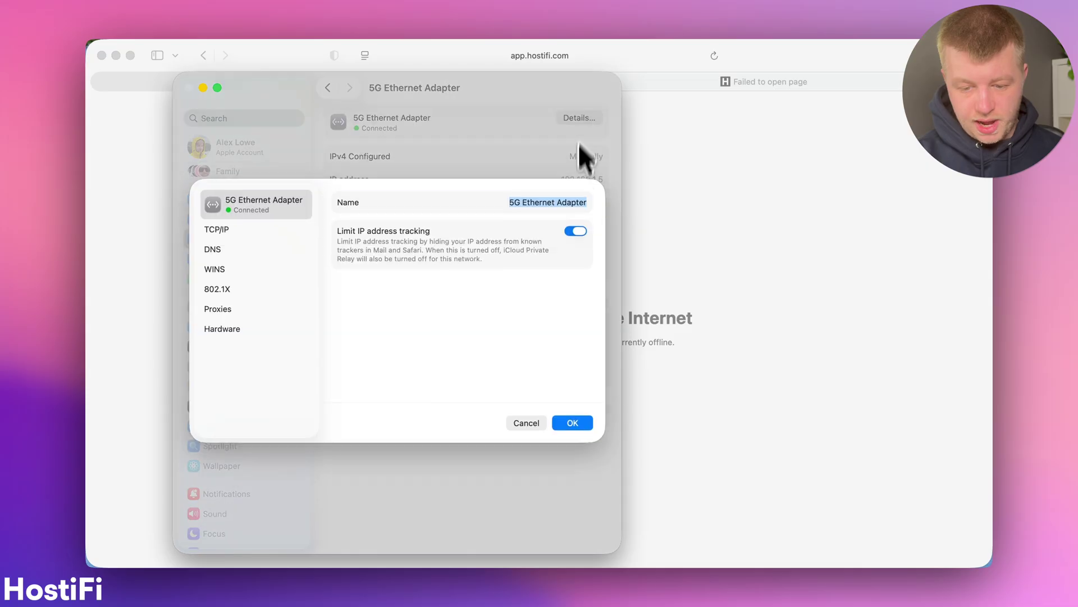
left_click(230, 250)
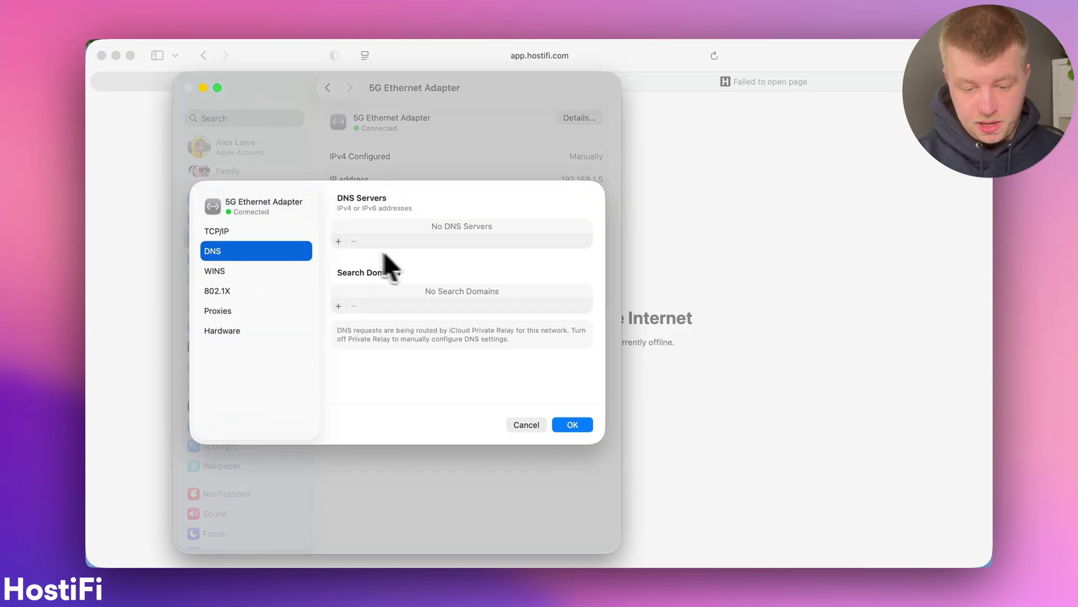
left_click(338, 241)
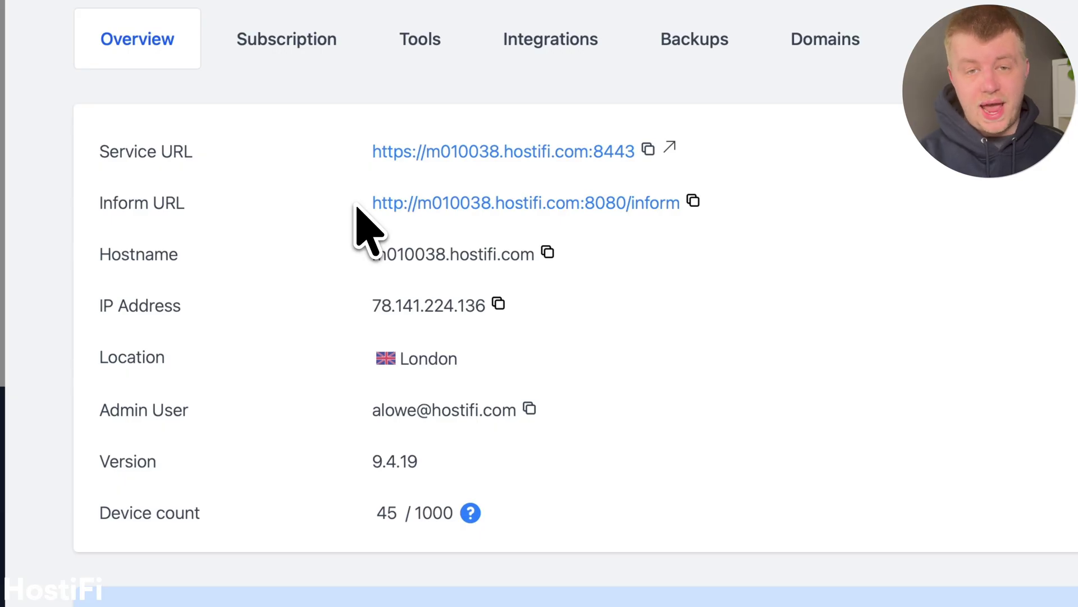
left_click(693, 201)
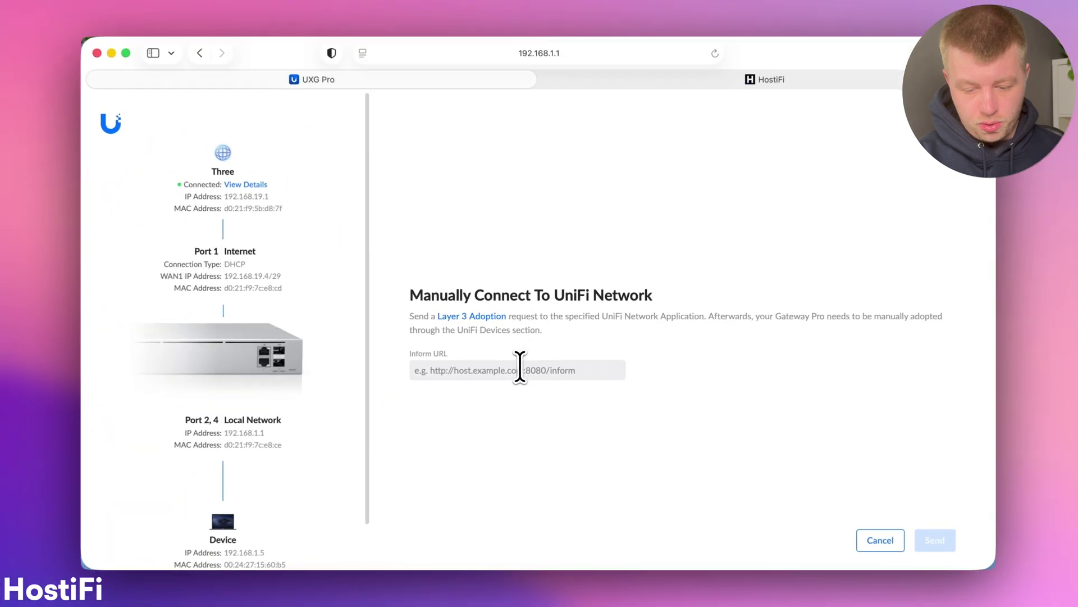
left_click(518, 368)
key("super+v")
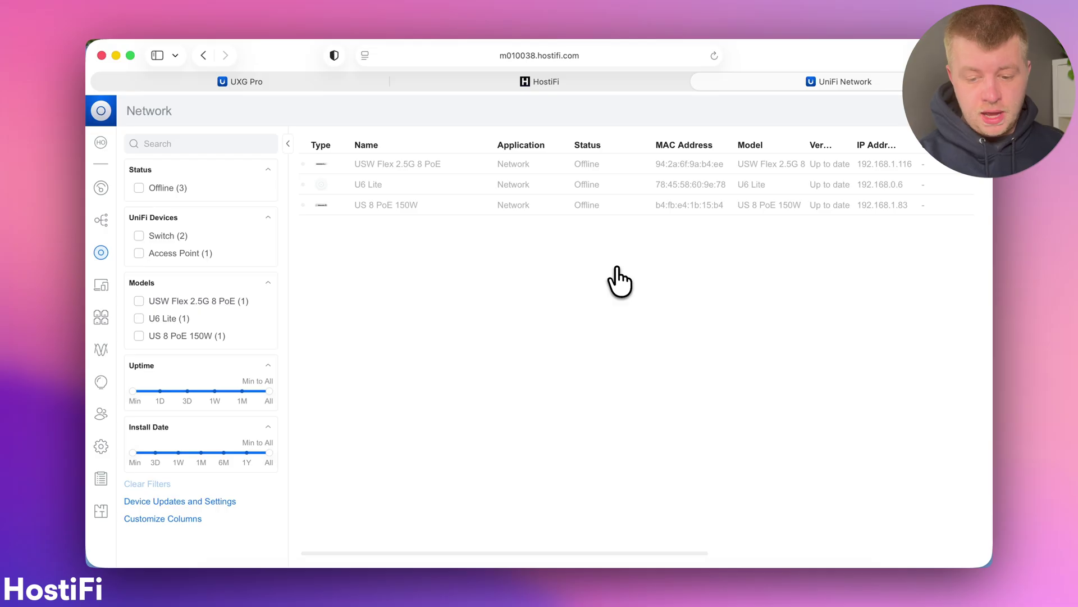
left_click(313, 84)
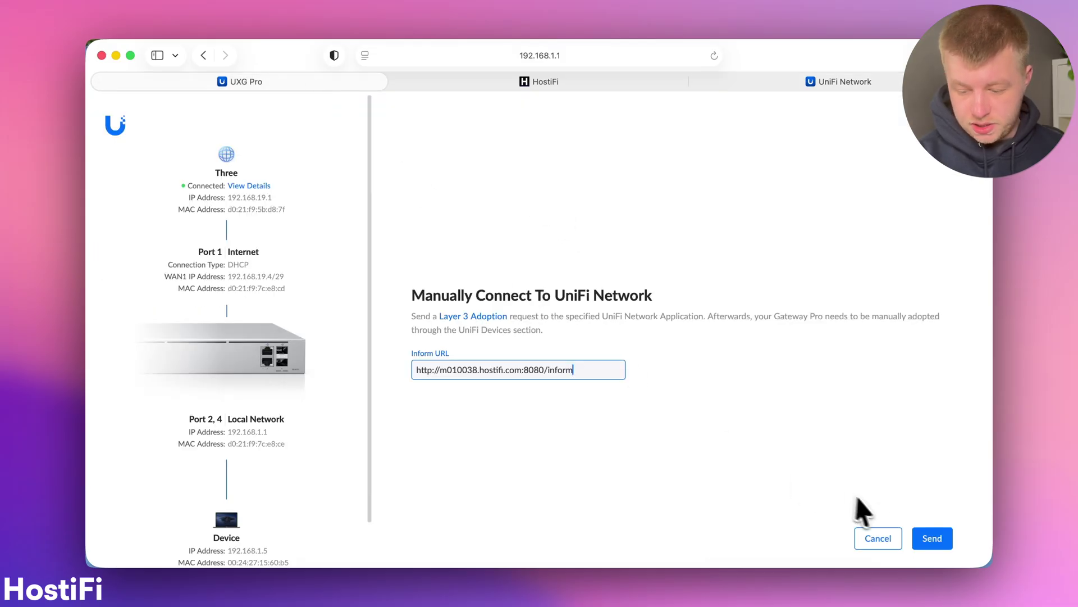
- Send the adoption request to the HostiFi Inform URL and acknowledge the confirmation
left_click(928, 538)
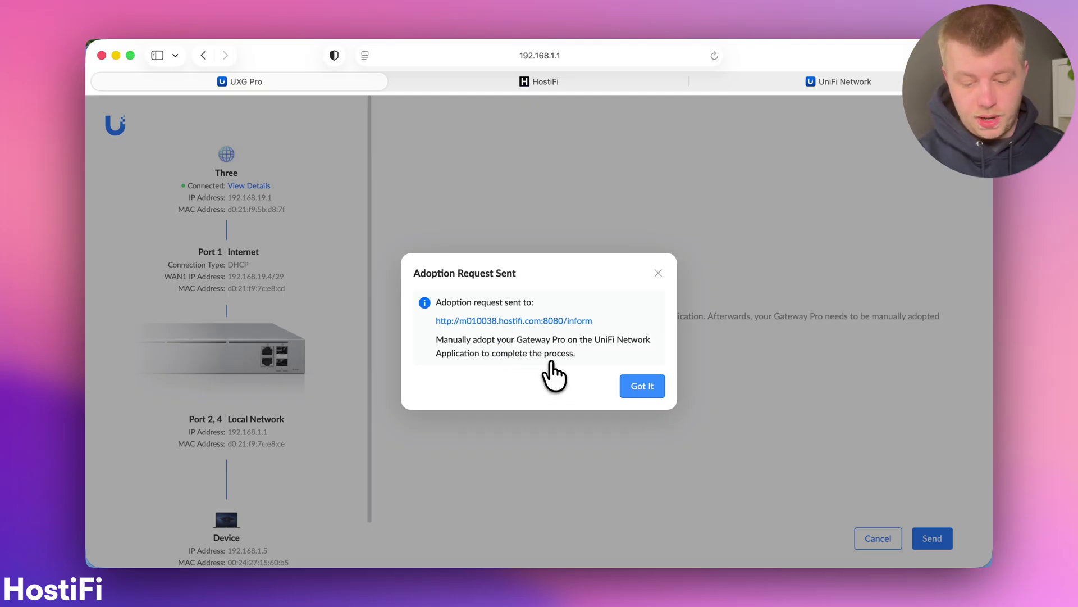
left_click(640, 387)
- Adopt the Gateway Pro and view its details: IP 192.168.1.1, version 4.1.13
left_click(822, 83)
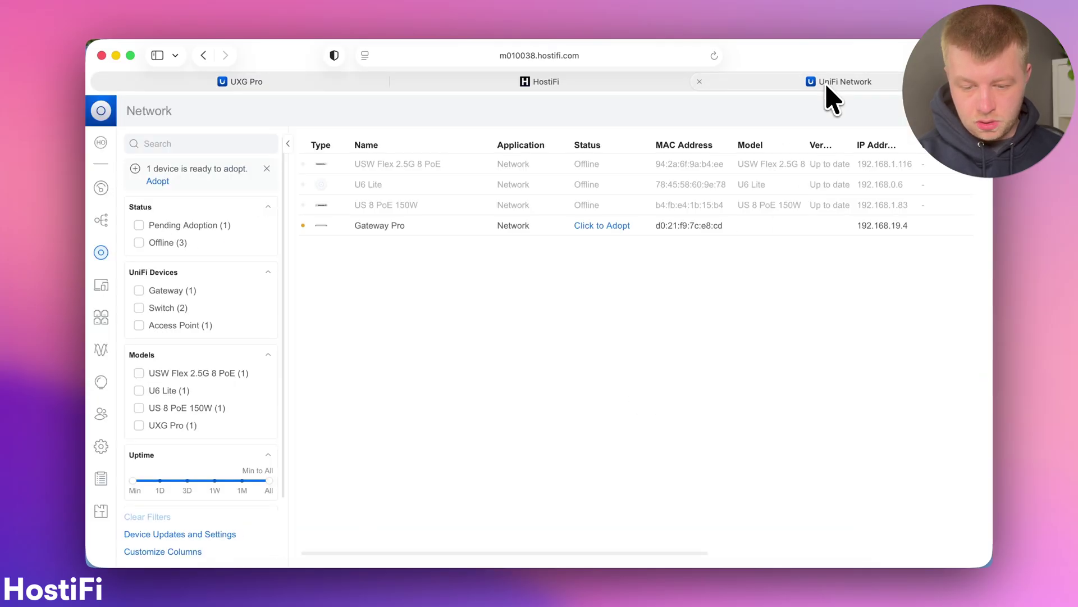
left_click(657, 337)
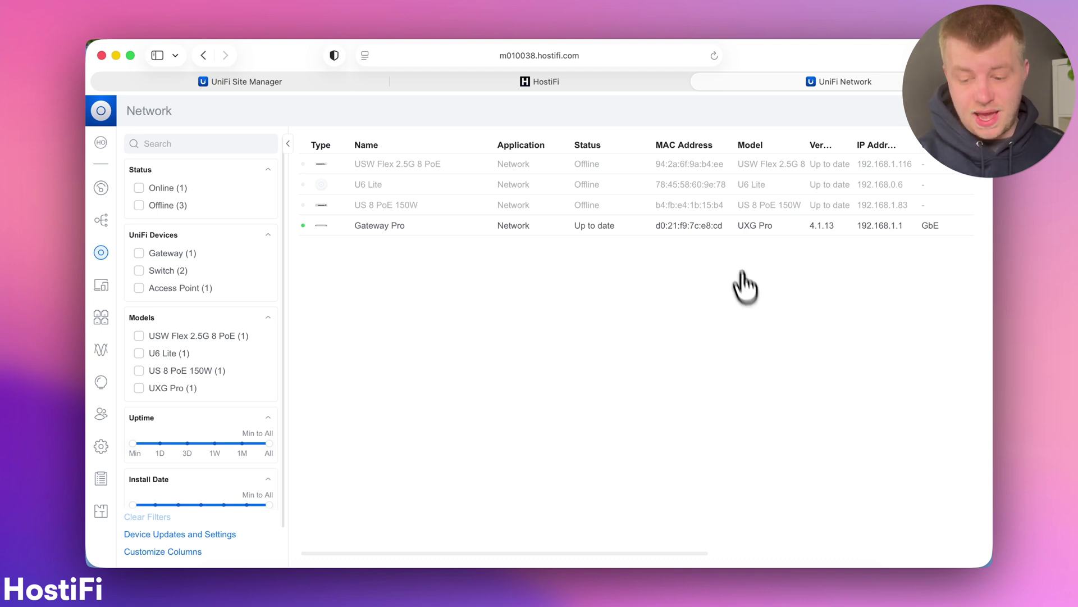
left_click(730, 226)
left_click(976, 143)
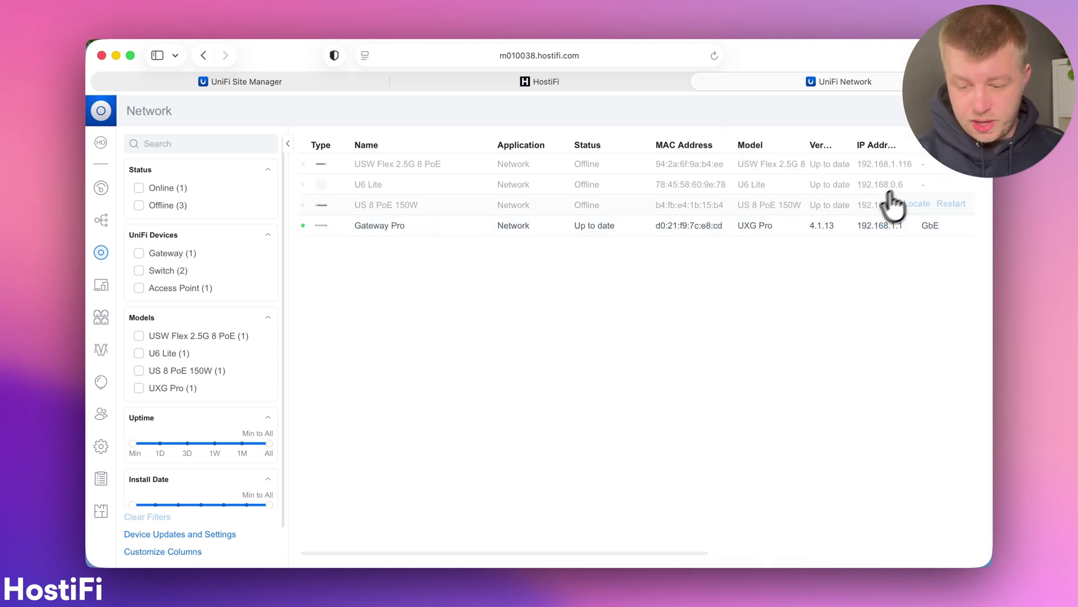
left_click(821, 231)
scroll(863, 324, "down", 2)
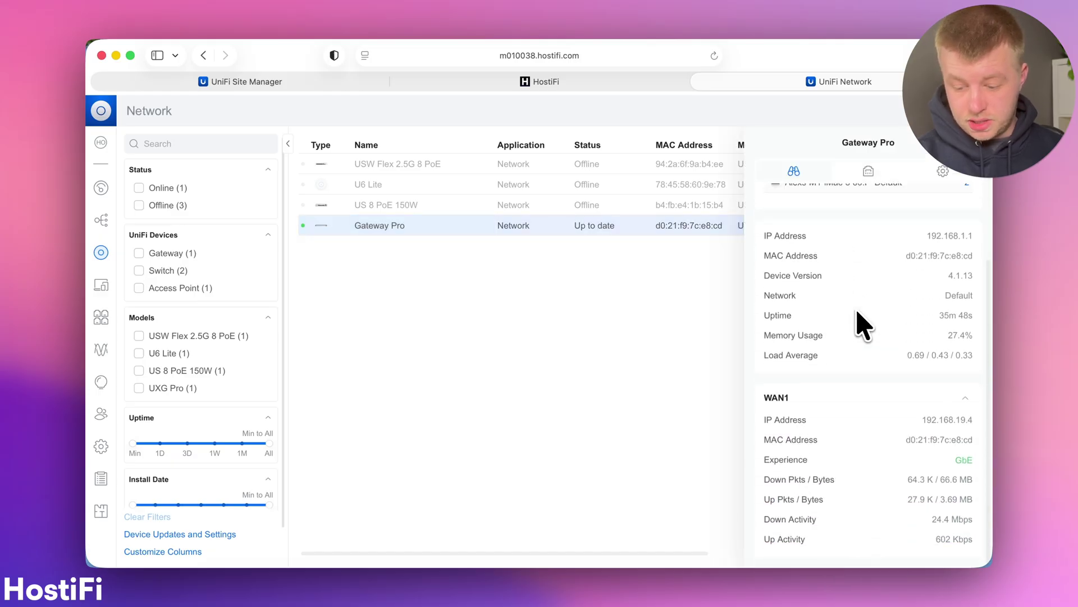